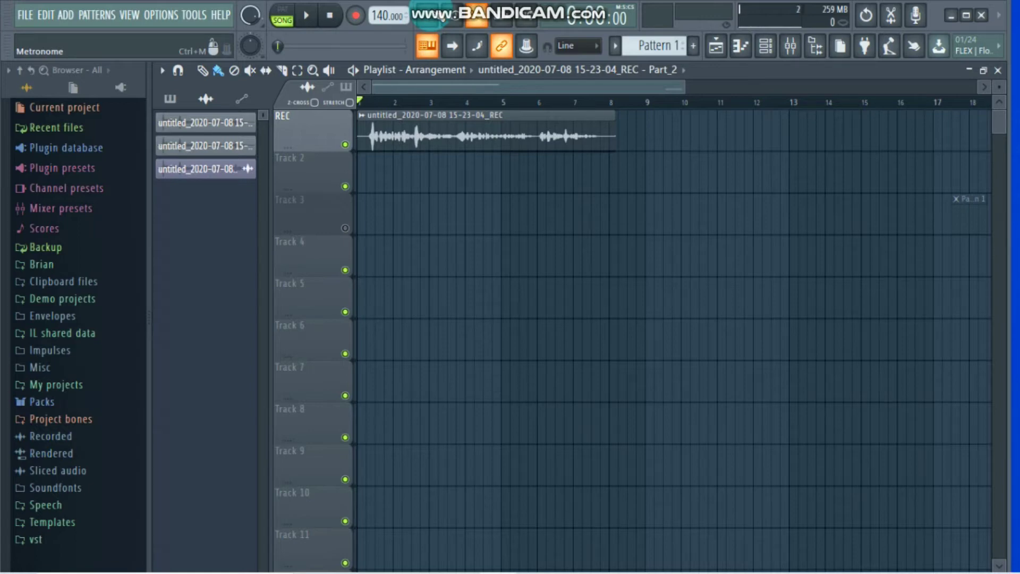
Play back the recorded vocal, then replay it from around bar 7.6 and stop
key("space")
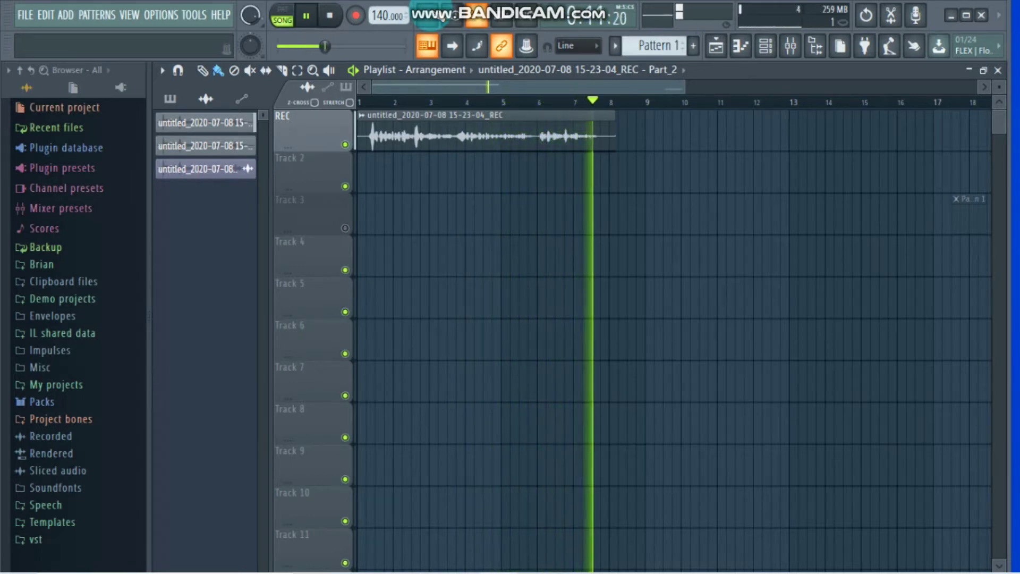
key("space")
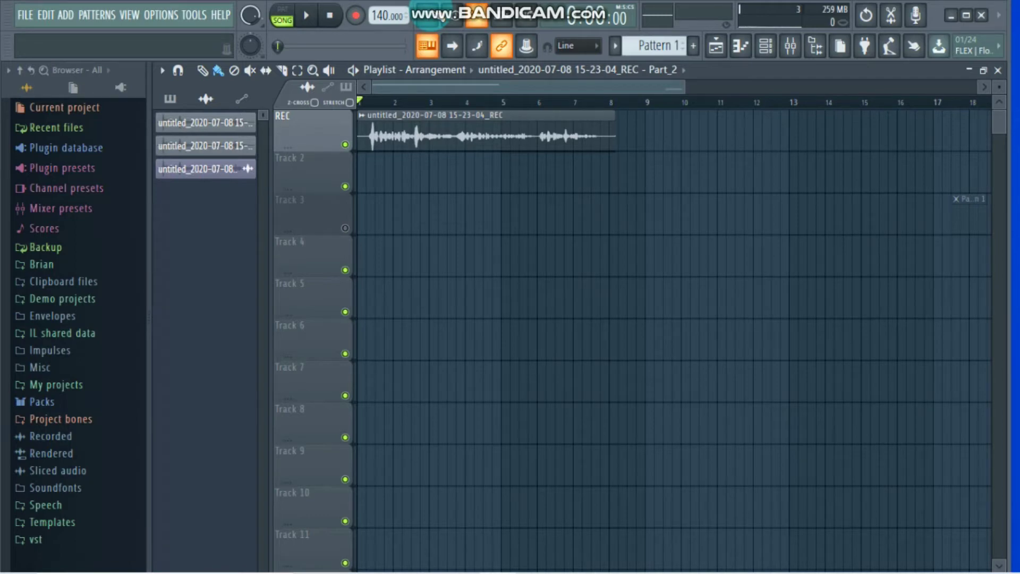
left_click(592, 103)
key("space")
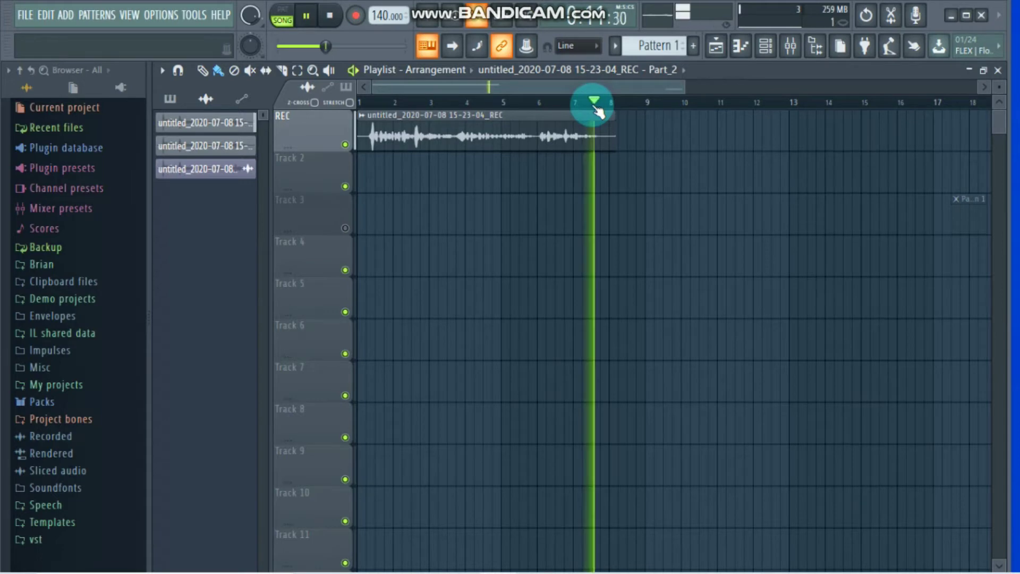
key("space")
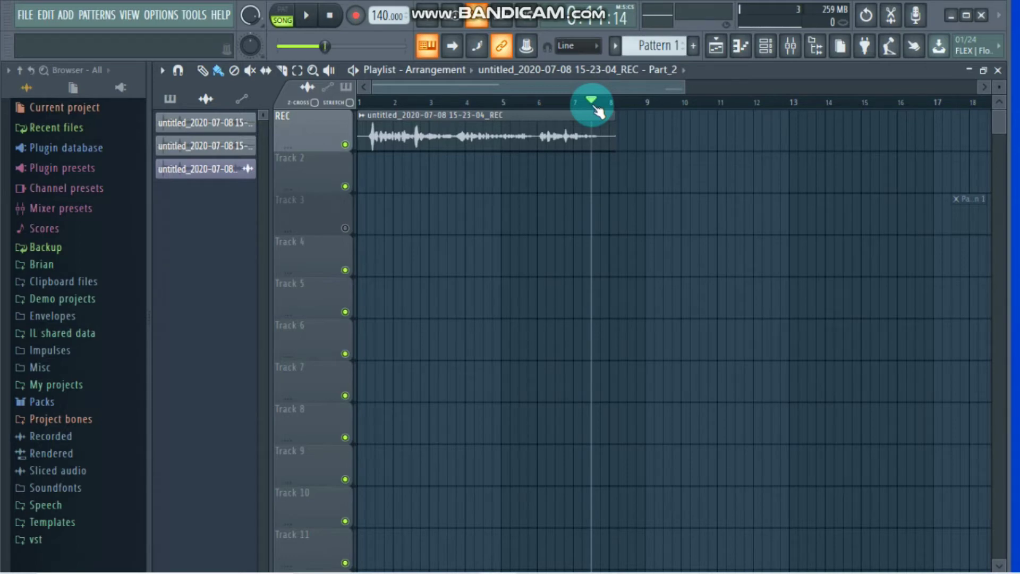
Load the recorded clip's sample from its channel settings into the Edison audio editor
double_click(518, 130)
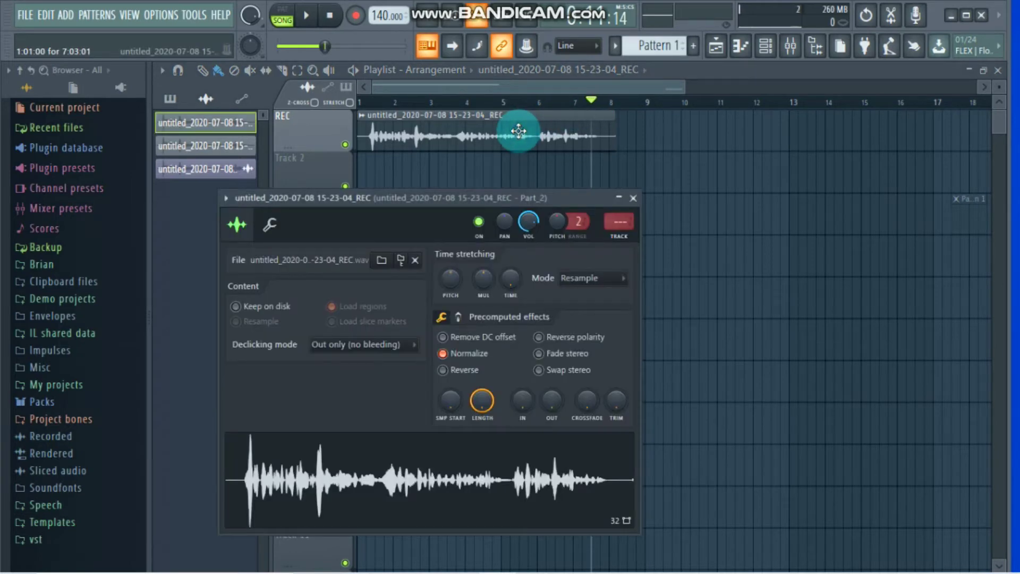
right_click(381, 463)
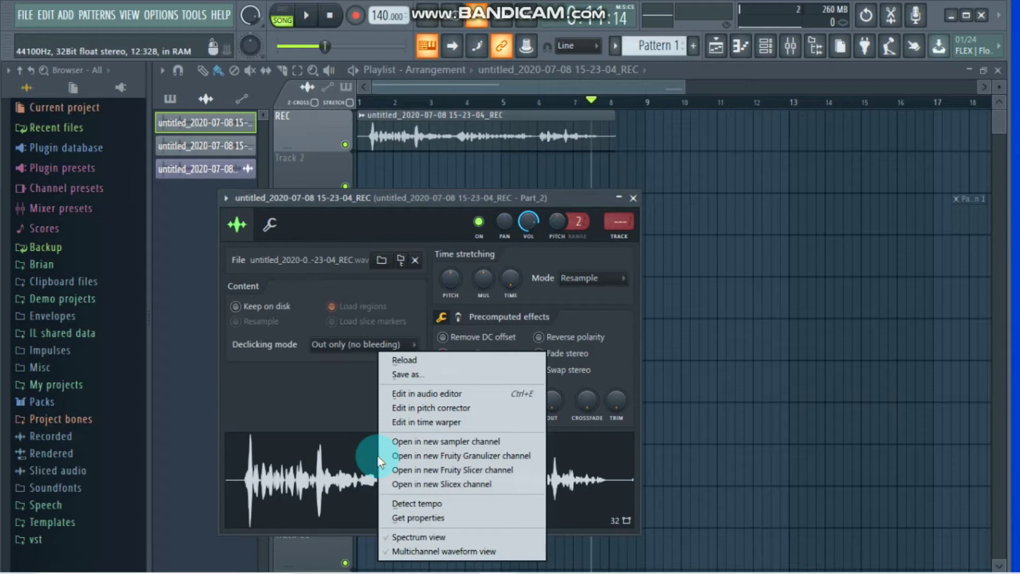
left_click(436, 397)
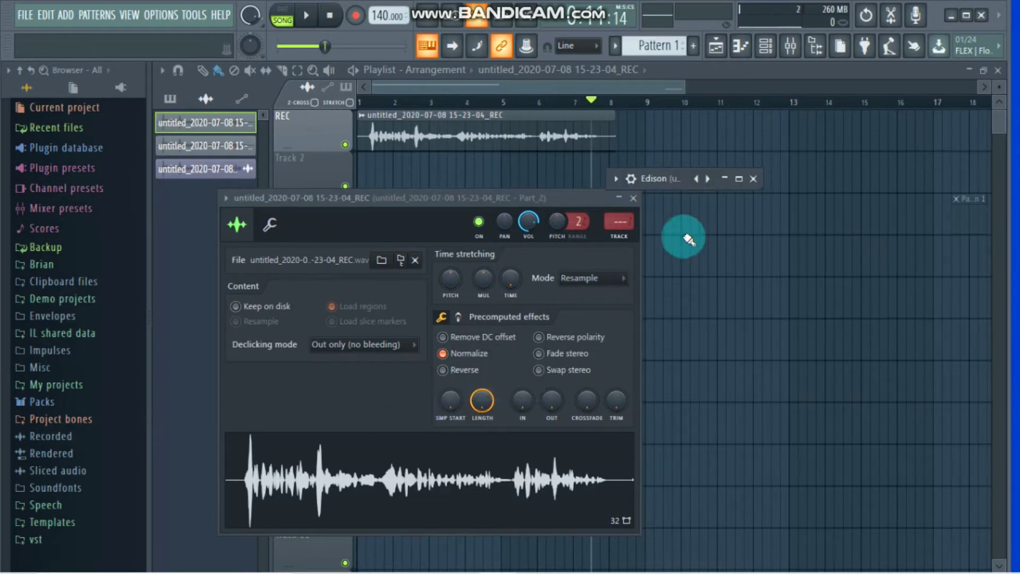
Expand Edison to full size and select the quiet tail from 11:632 to 12:162
left_click(724, 179)
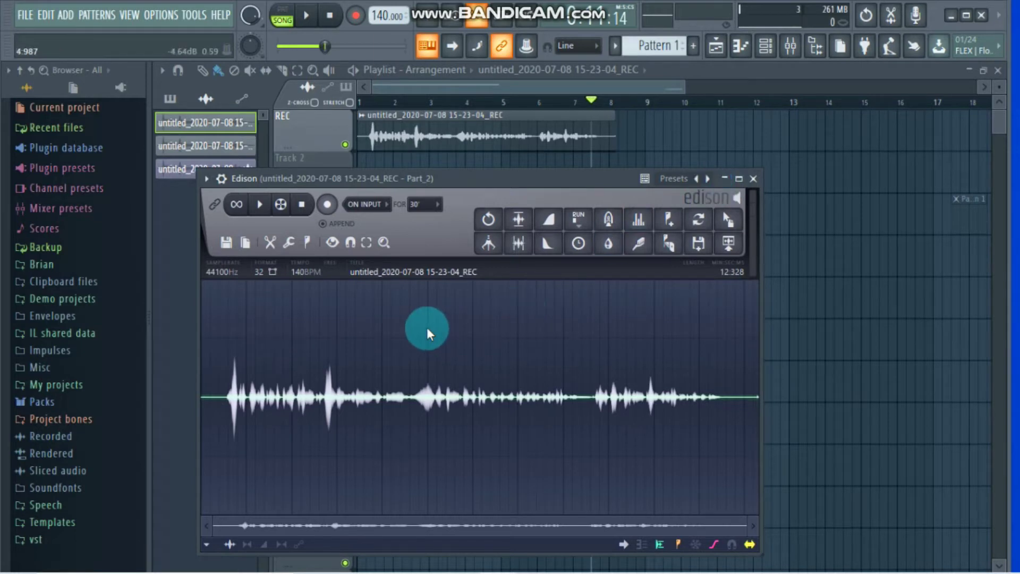
left_click(728, 352)
left_click_drag(728, 348, 751, 353)
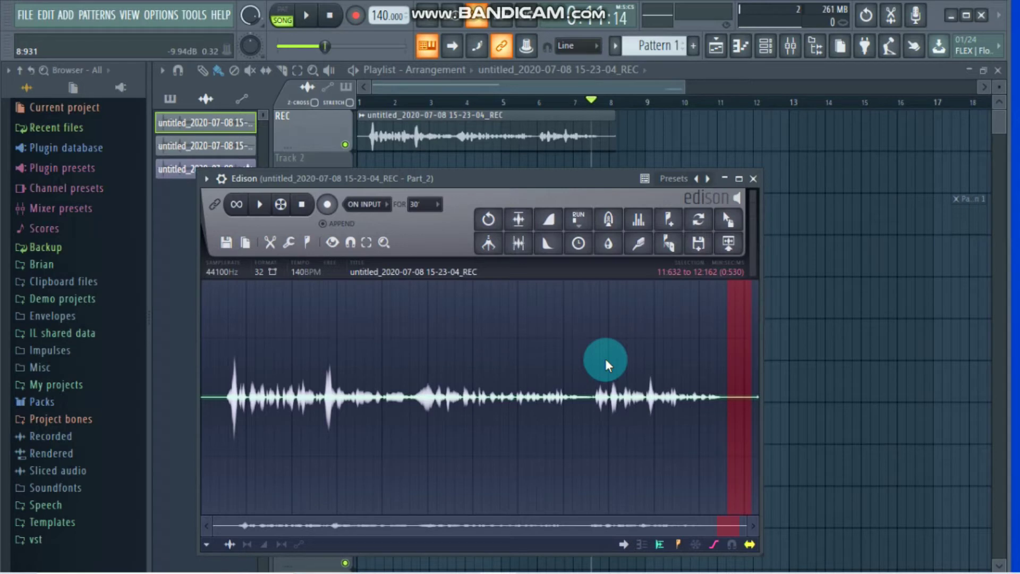
left_click(639, 244)
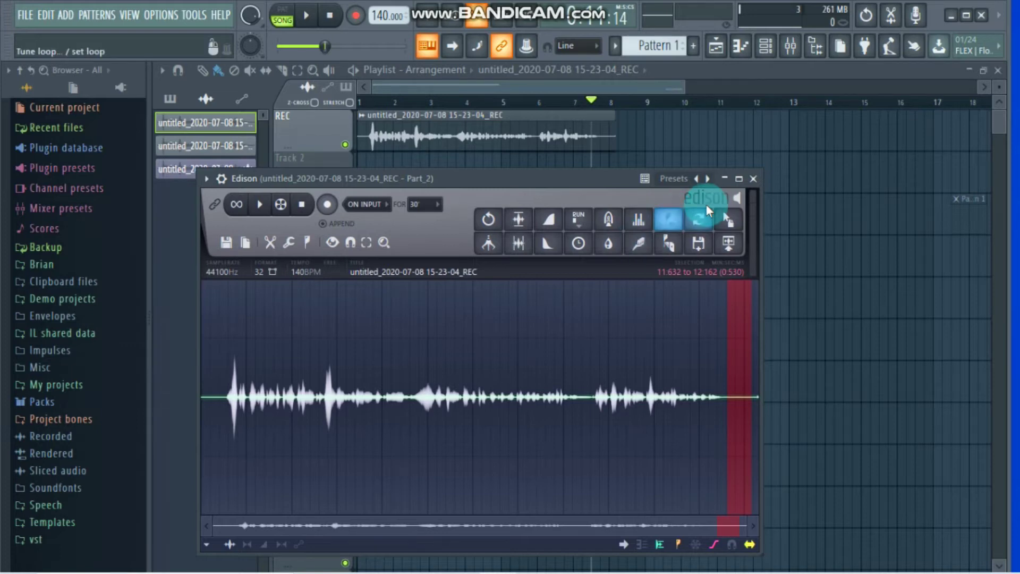
left_click(730, 323)
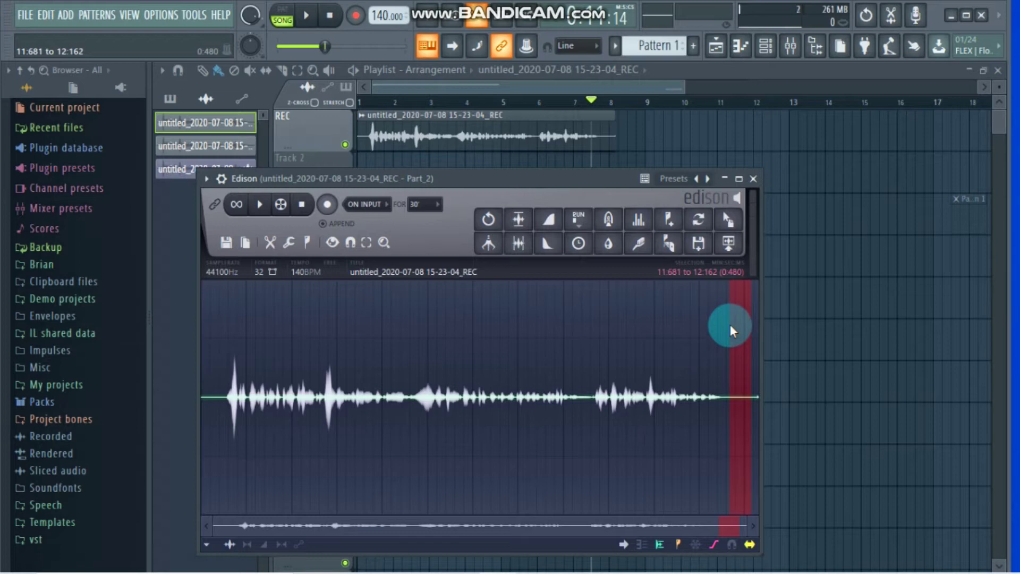
Extend Edison's selection across the whole vocal, from 0:000 to 12:328
left_click_drag(729, 324, 170, 361)
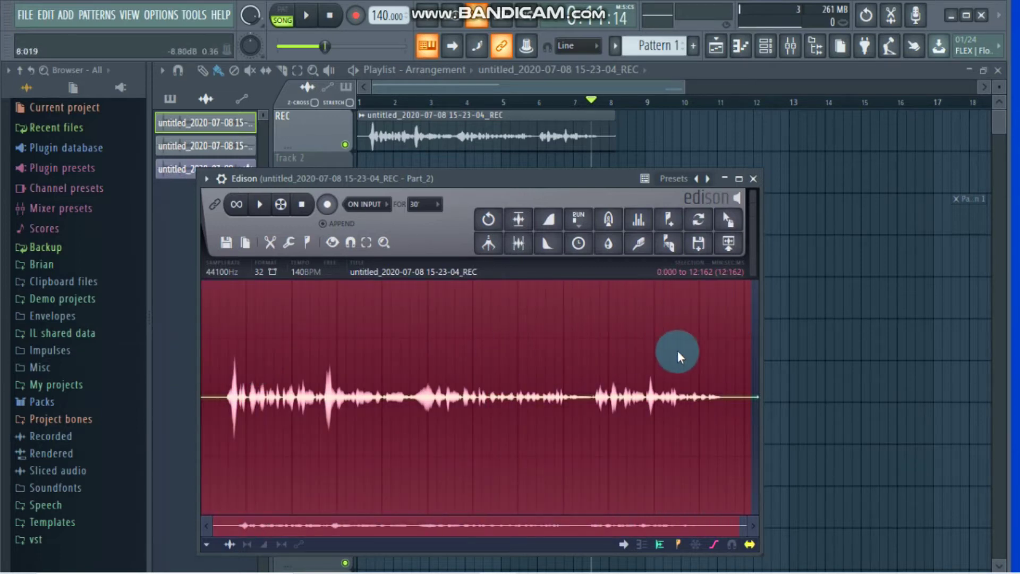
left_click_drag(751, 341, 772, 347)
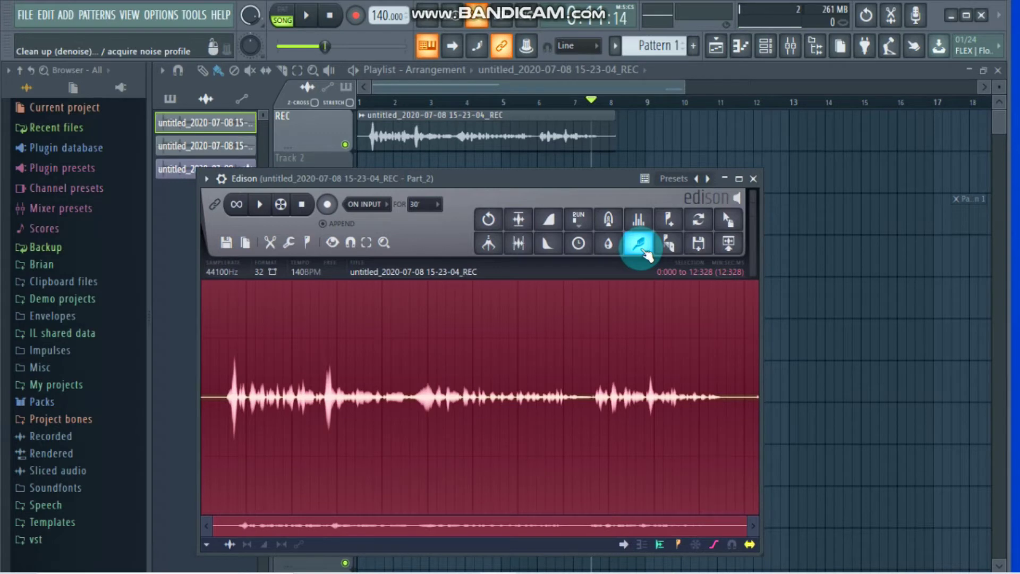
left_click(640, 247)
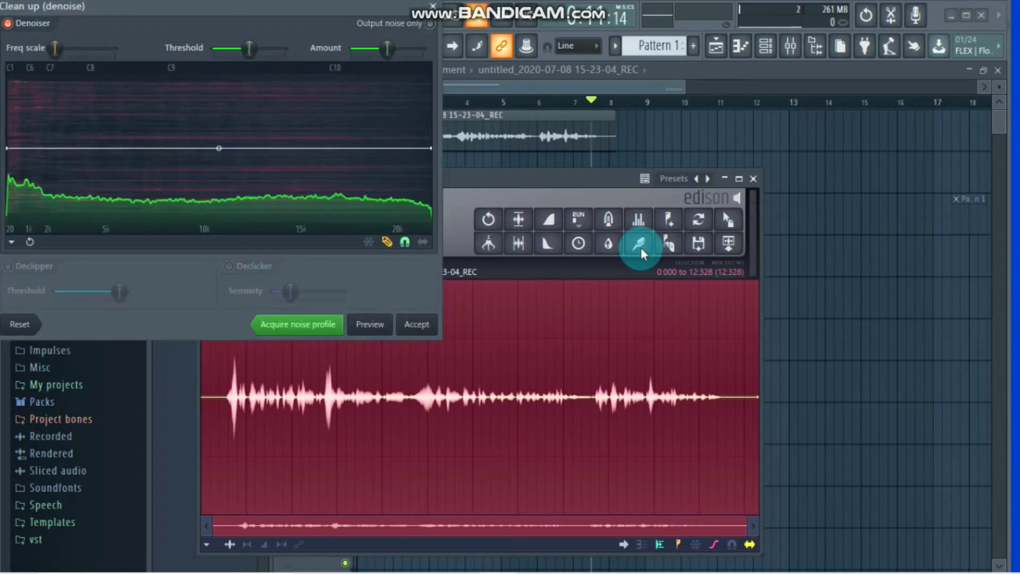
Preview the Clean up denoise result and accept it on the whole vocal recording
left_click_drag(257, 5, 517, 84)
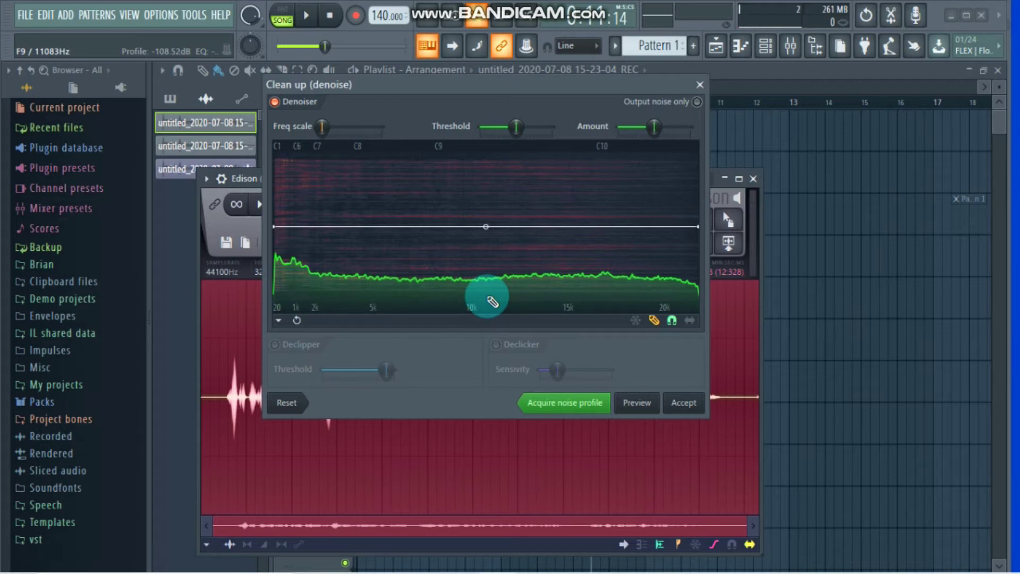
left_click(635, 405)
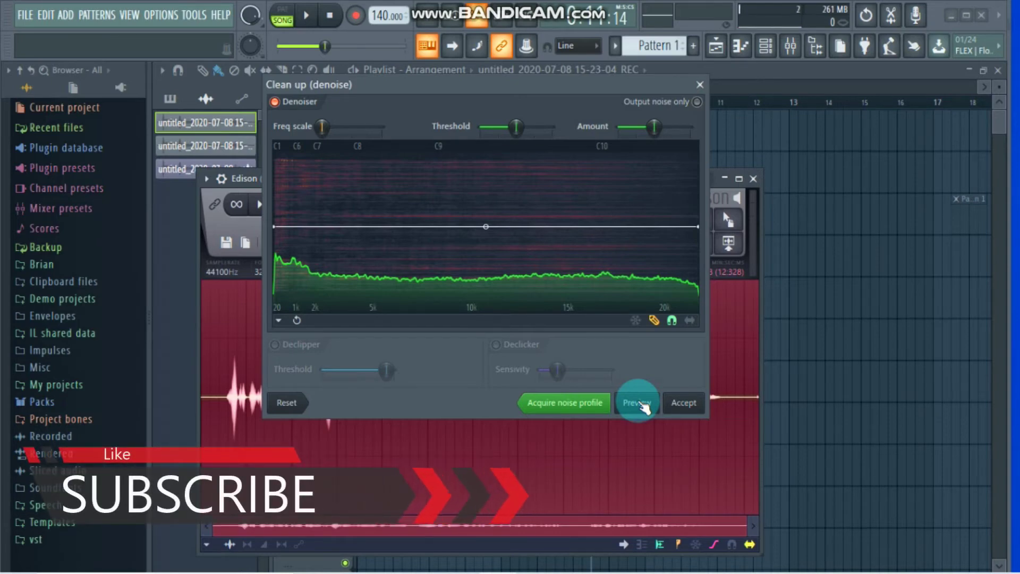
left_click(644, 406)
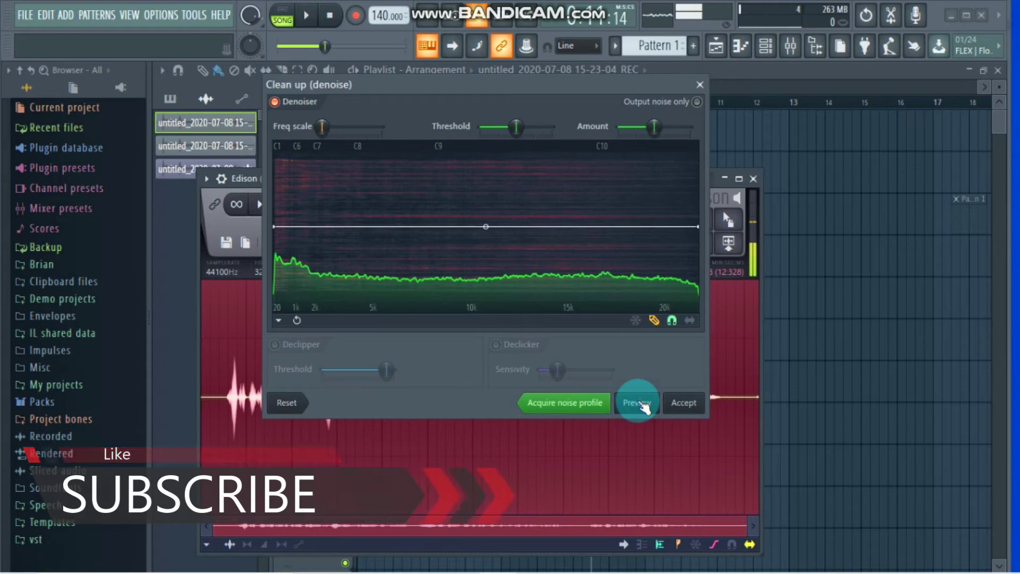
left_click(671, 406)
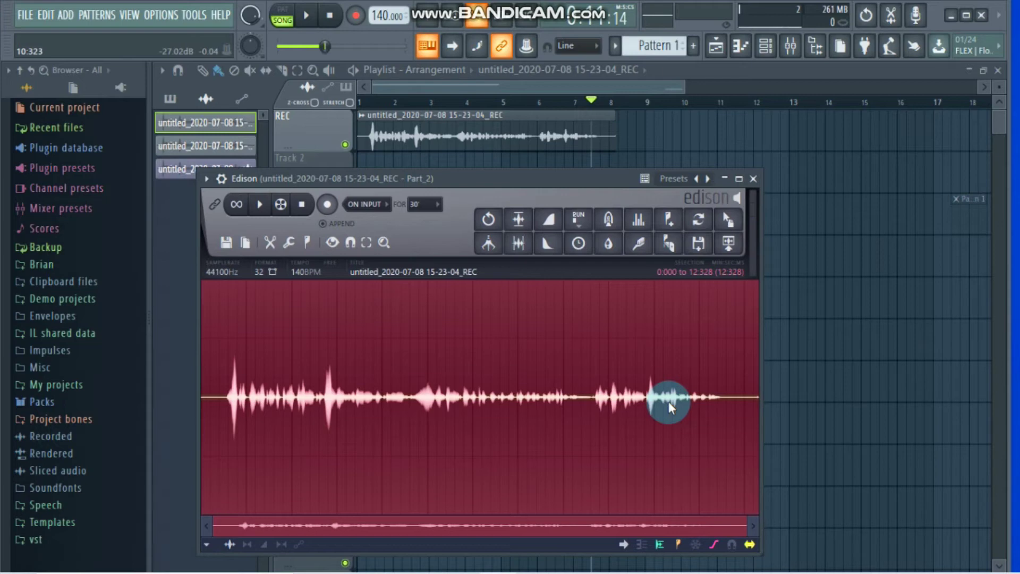
left_click(640, 243)
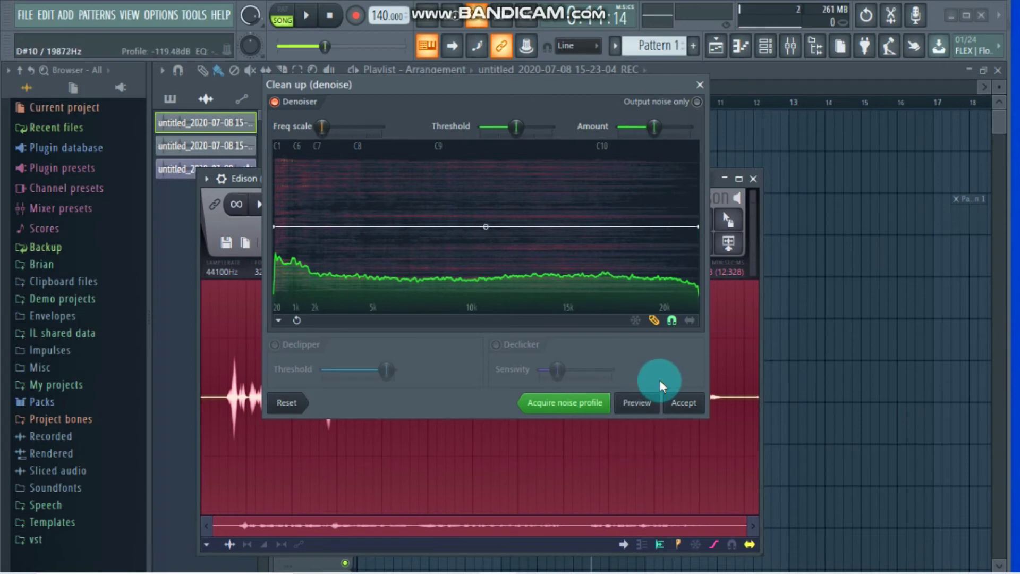
left_click(702, 83)
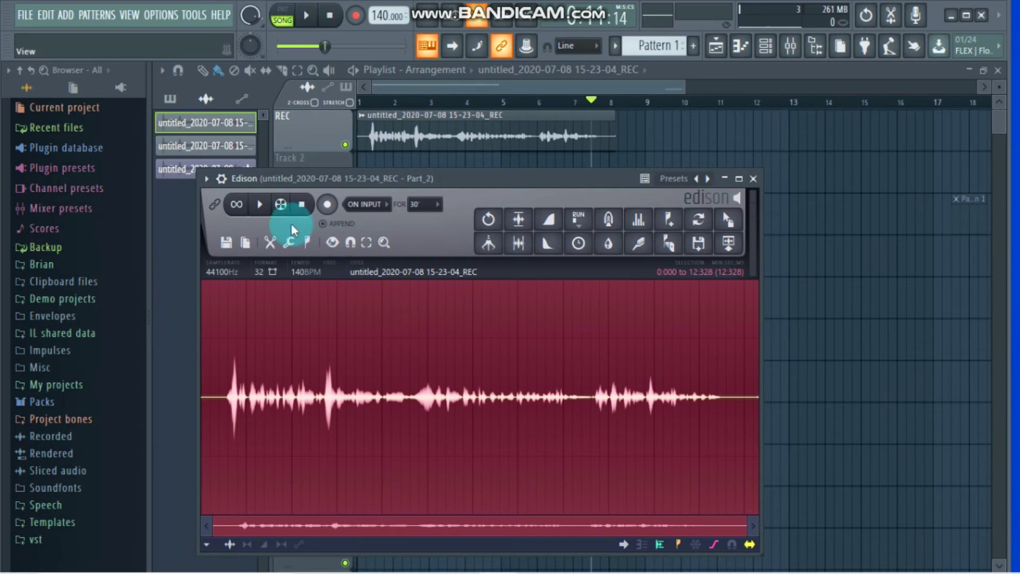
left_click(270, 204)
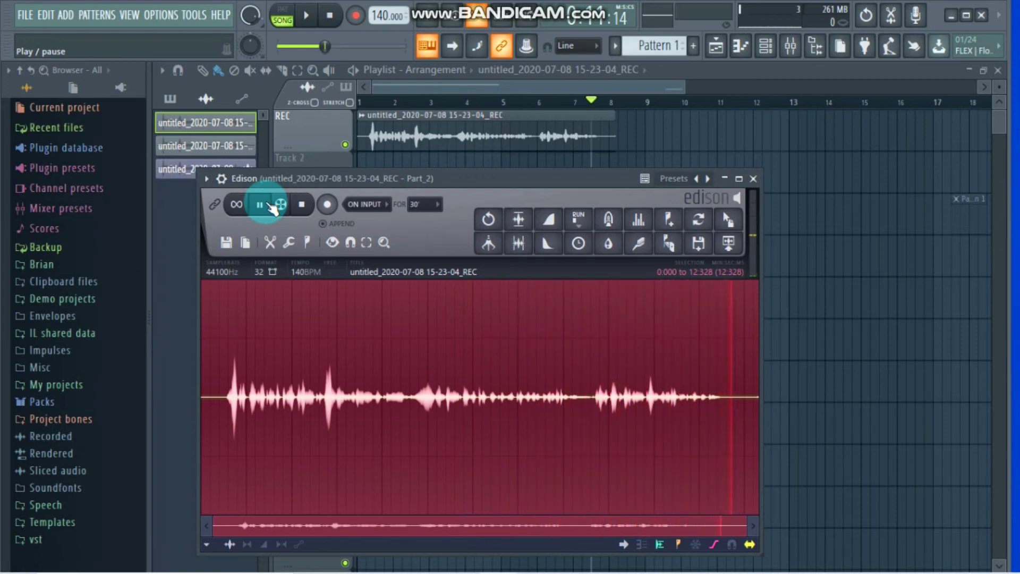
left_click(260, 205)
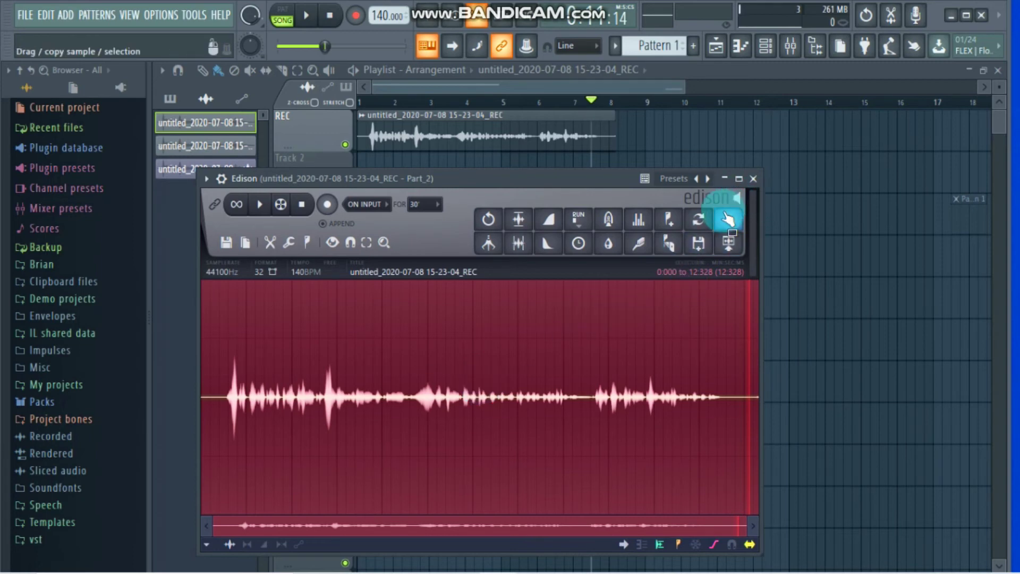
left_click(730, 228)
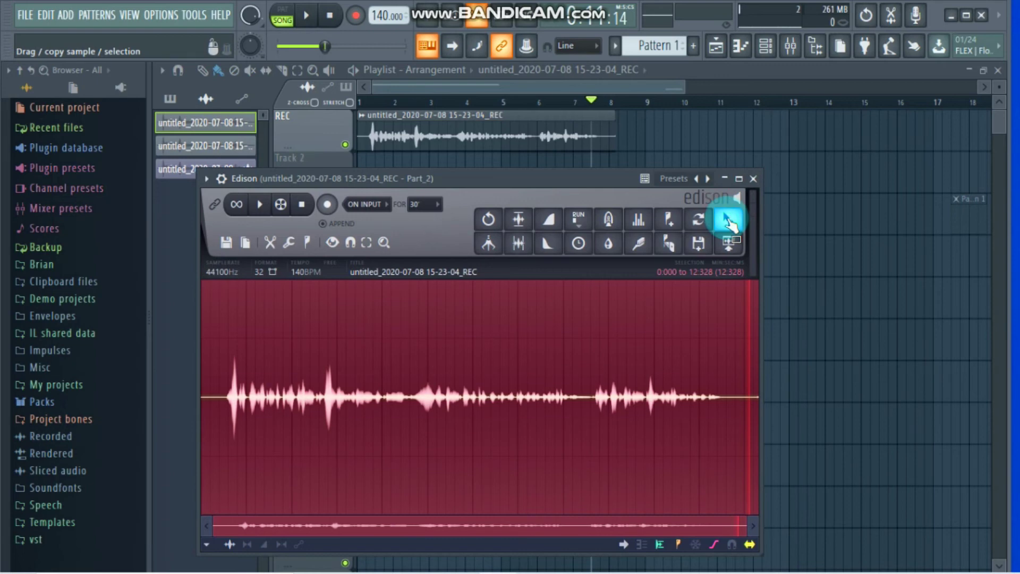
left_click_drag(727, 218, 683, 187)
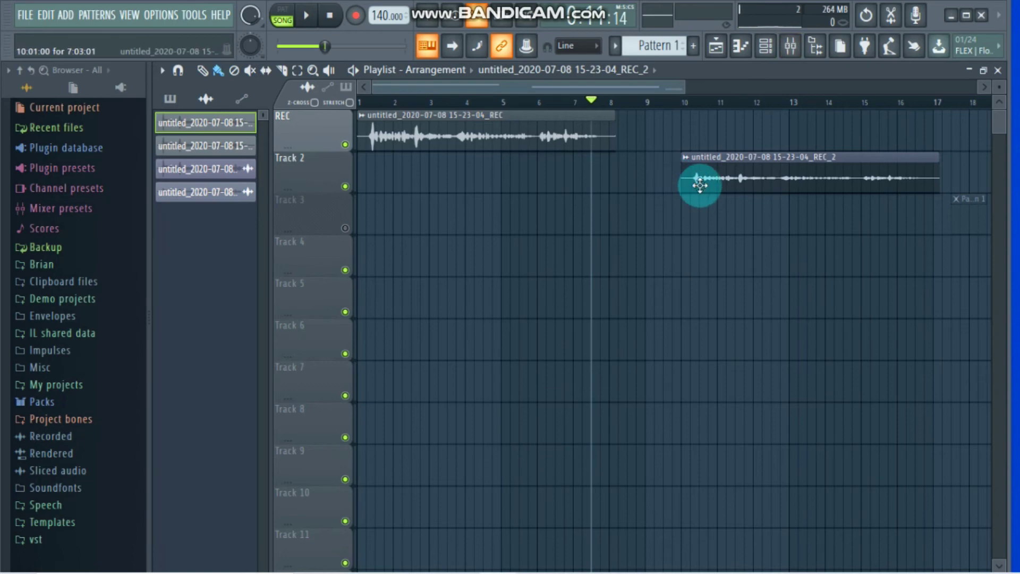
left_click(765, 46)
left_click(790, 46)
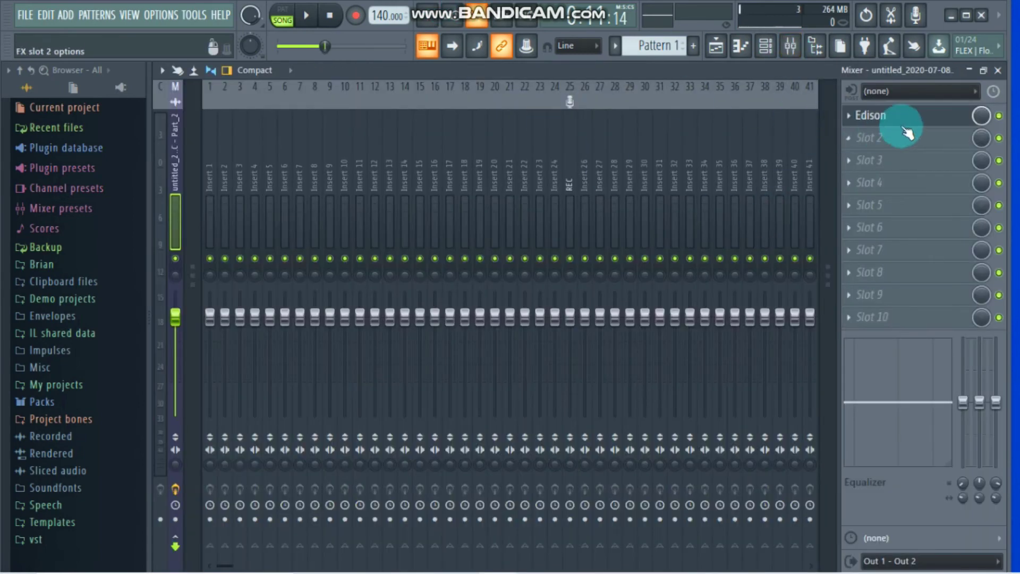
Bring up Edison from the mixer slot, close Mixer and Channel rack, and move Edison lower
left_click(912, 119)
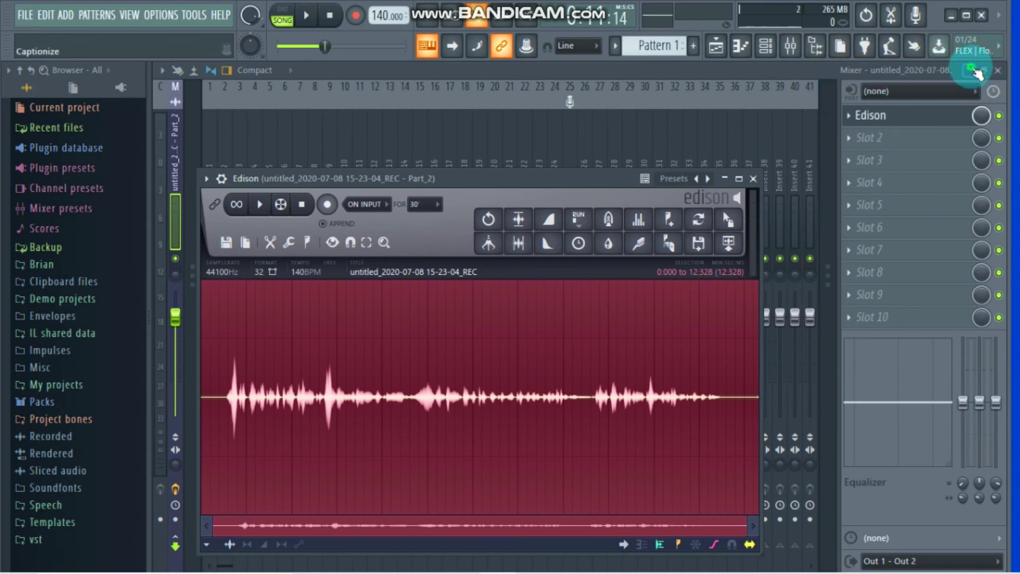
left_click(978, 72)
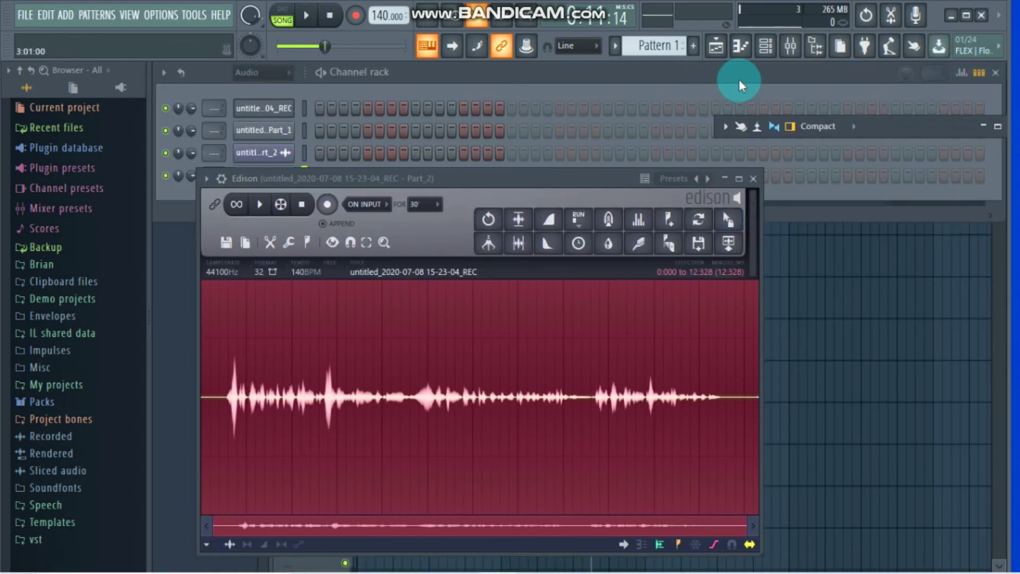
left_click(997, 74)
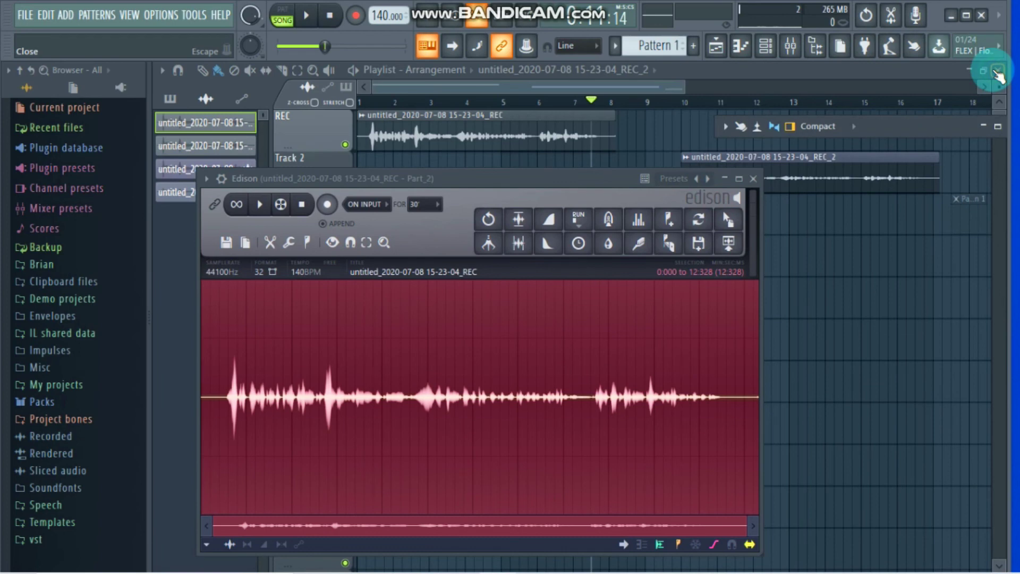
left_click_drag(583, 171, 567, 247)
left_click(712, 319)
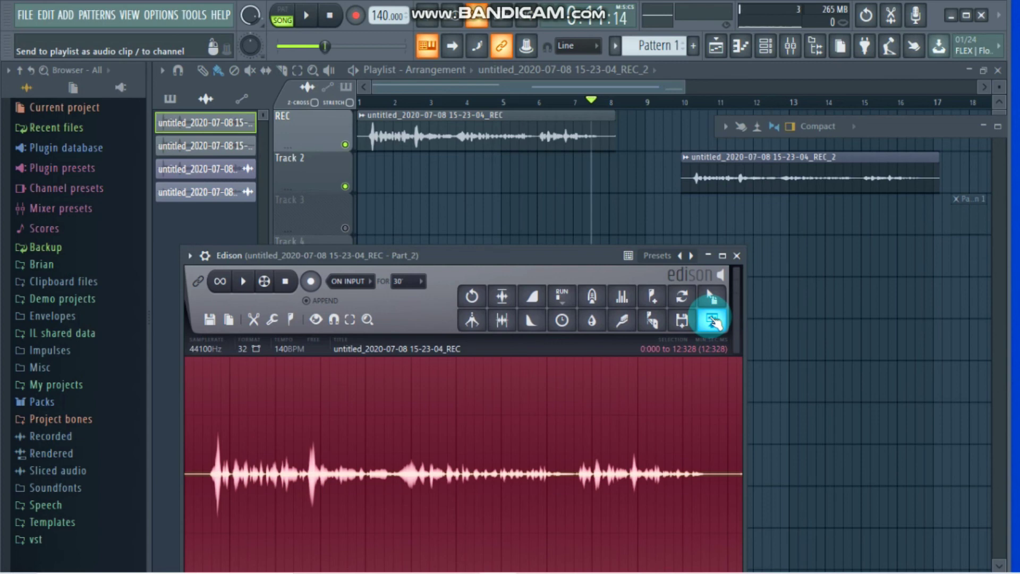
left_click(712, 320)
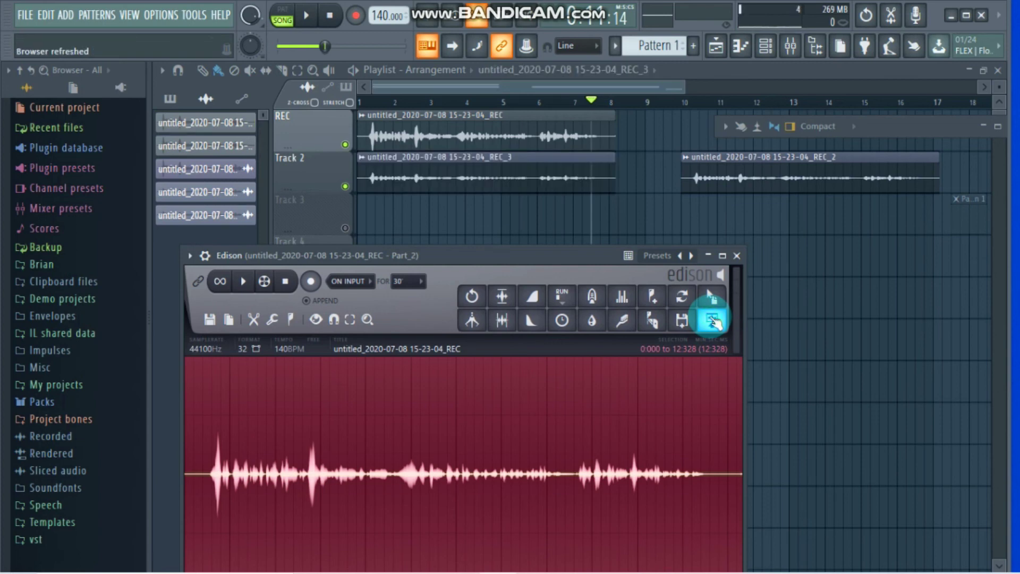